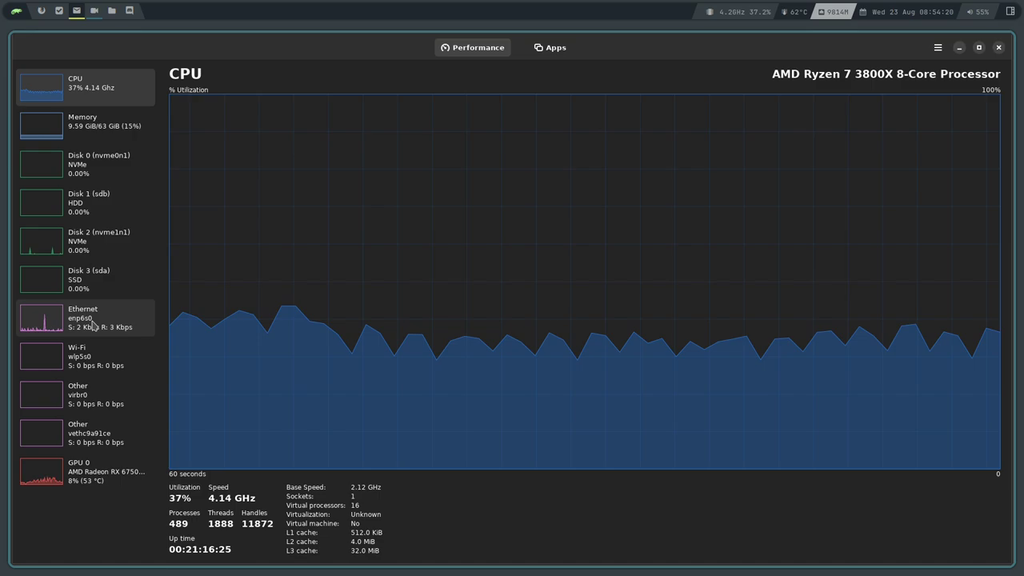
# View the performance graphs for the virbr0 interface, GPU 0, CPU, memory and the Ethernet connection.
pyautogui.click(91, 405)
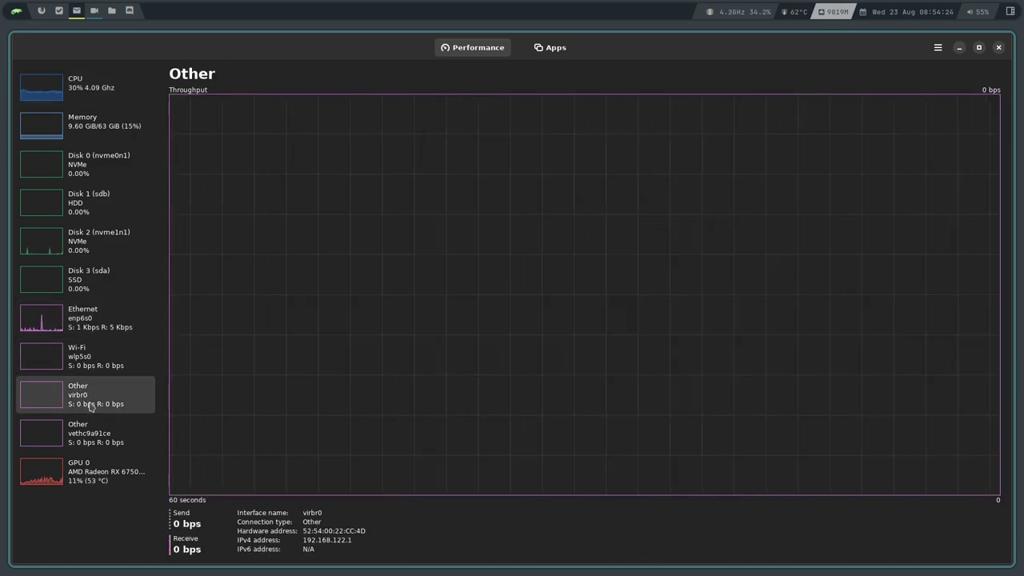
pyautogui.click(85, 474)
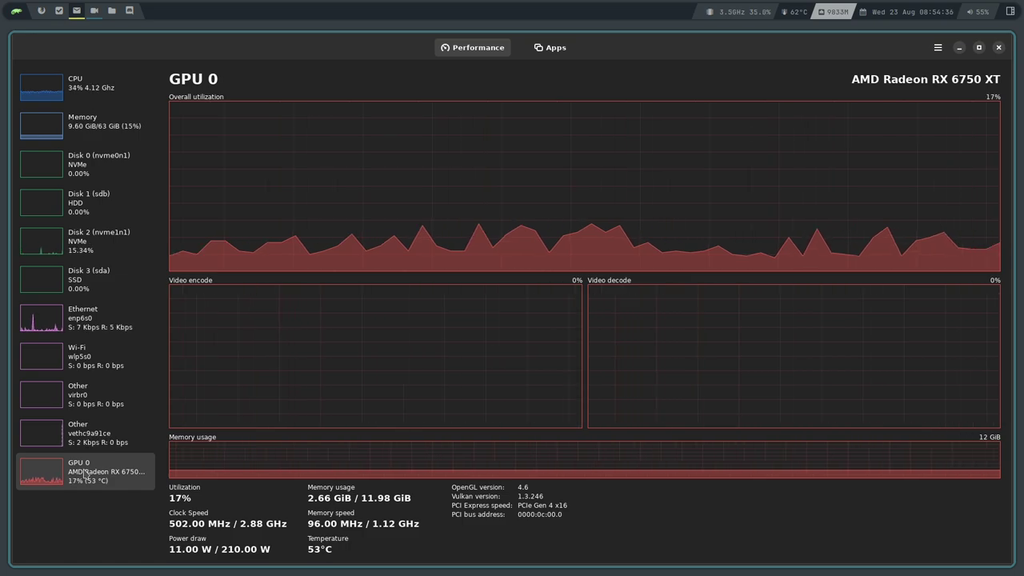
pyautogui.click(94, 94)
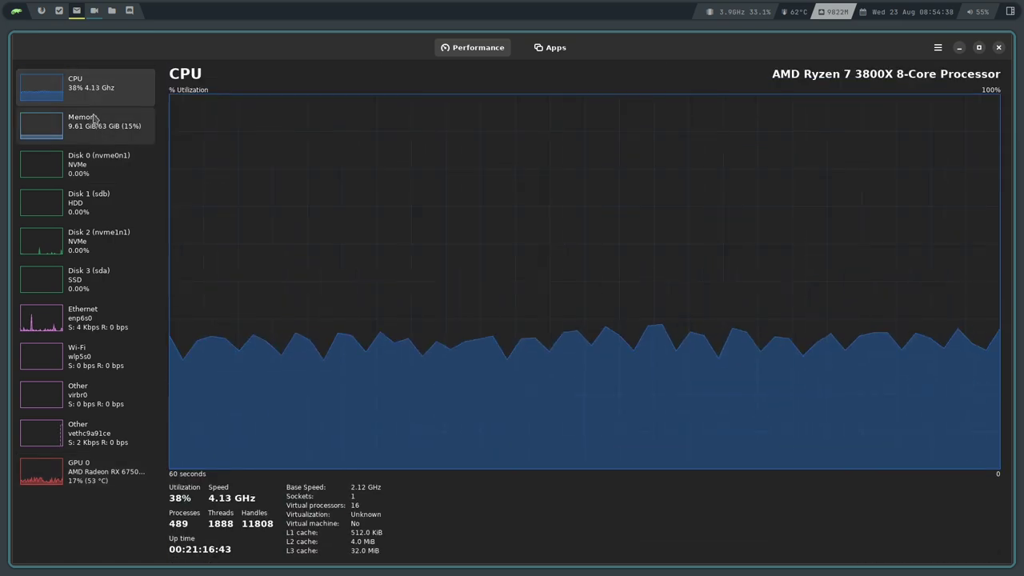
pyautogui.click(95, 122)
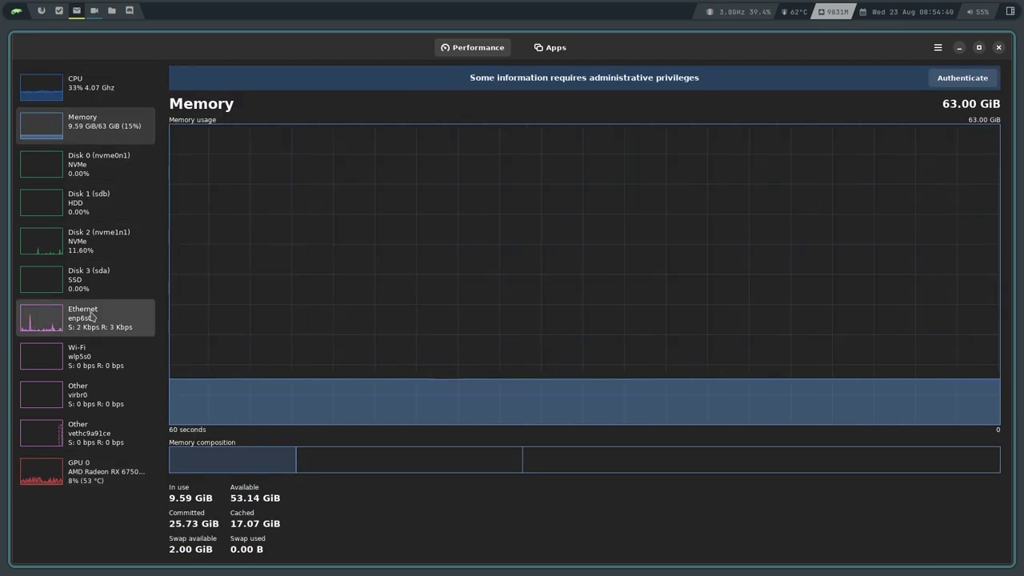
pyautogui.click(91, 316)
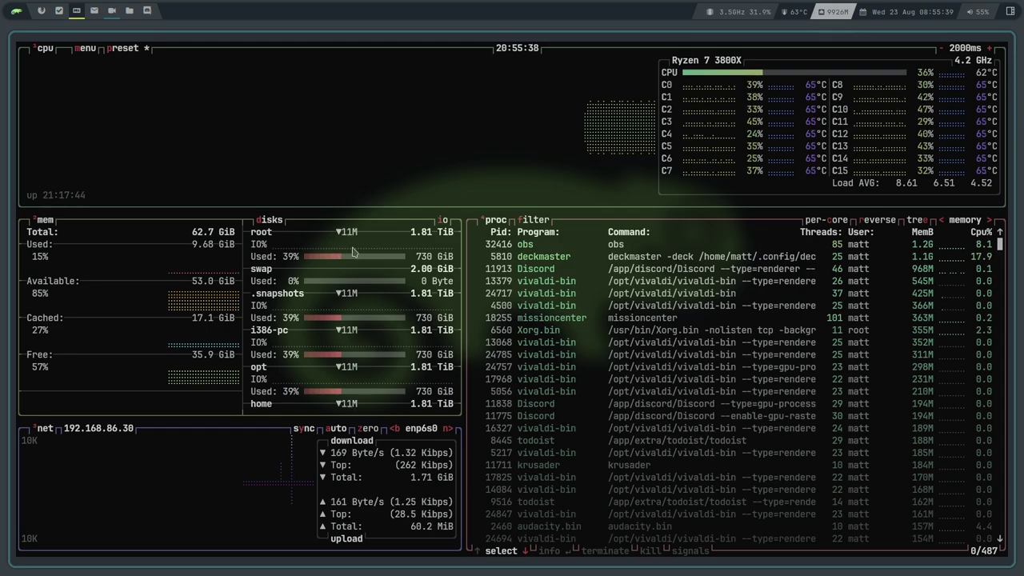
# Switch back to Mission Center and view the memory, CPU and GPU 0 performance details.
pyautogui.press('super+4')
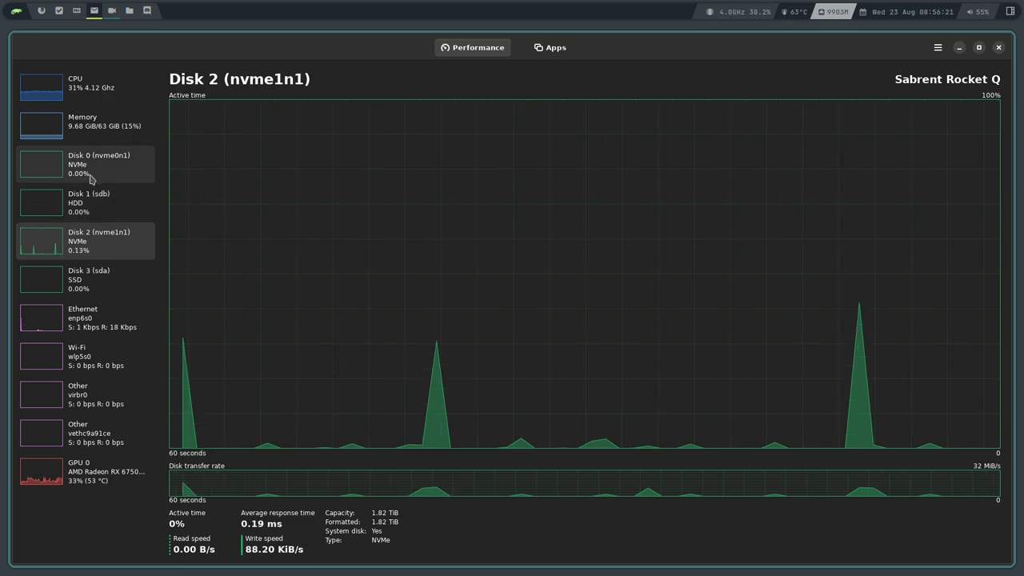
pyautogui.click(92, 128)
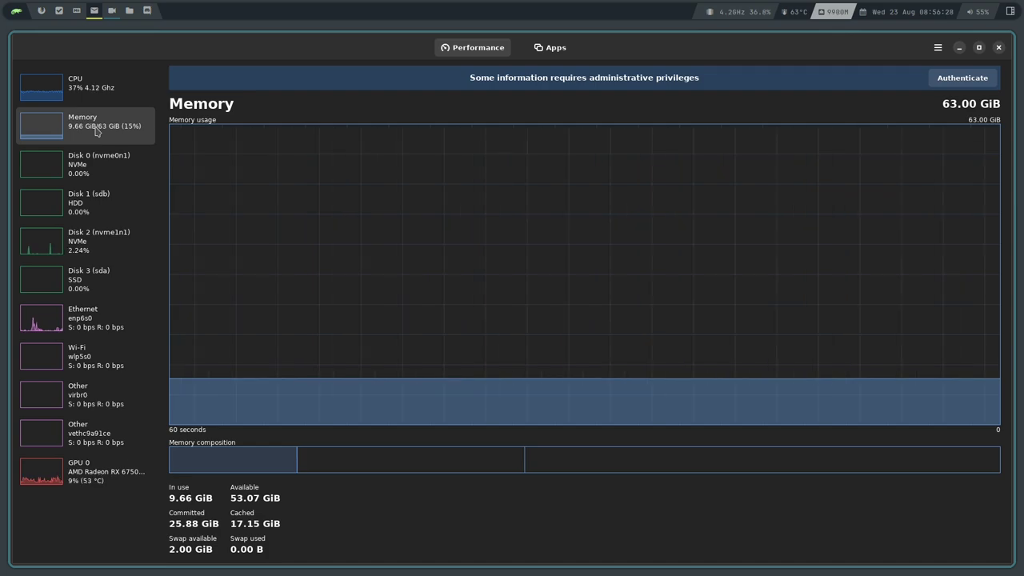
pyautogui.click(92, 92)
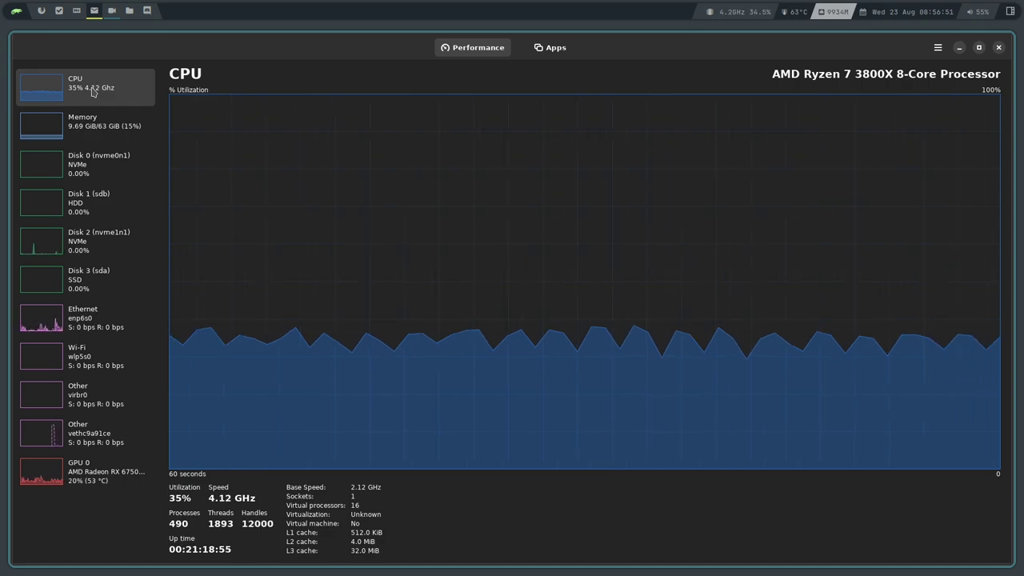
pyautogui.click(104, 477)
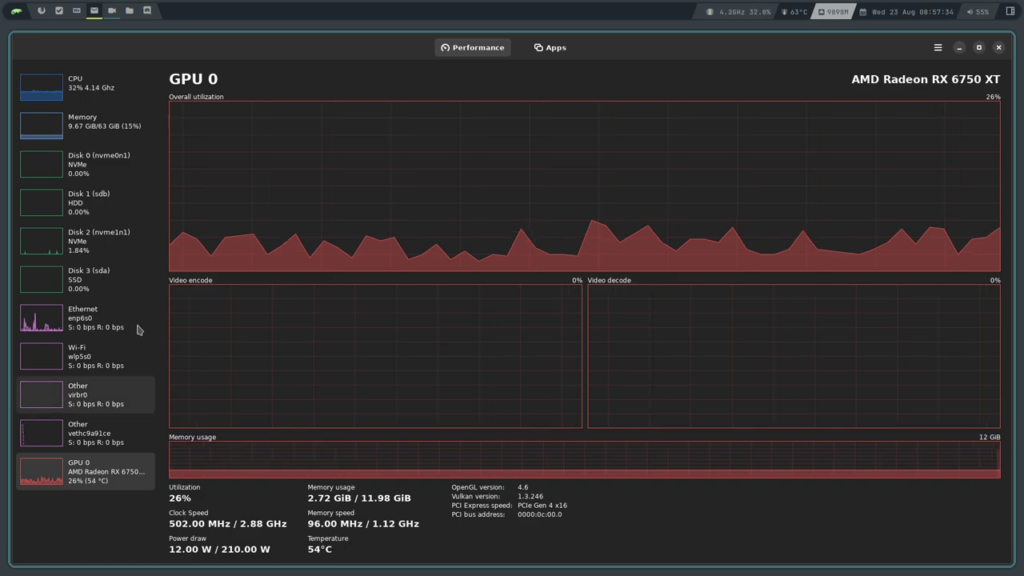
# Show the running apps list, then run "distrobox list" in the drop-down terminal and hide the terminal.
pyautogui.click(552, 46)
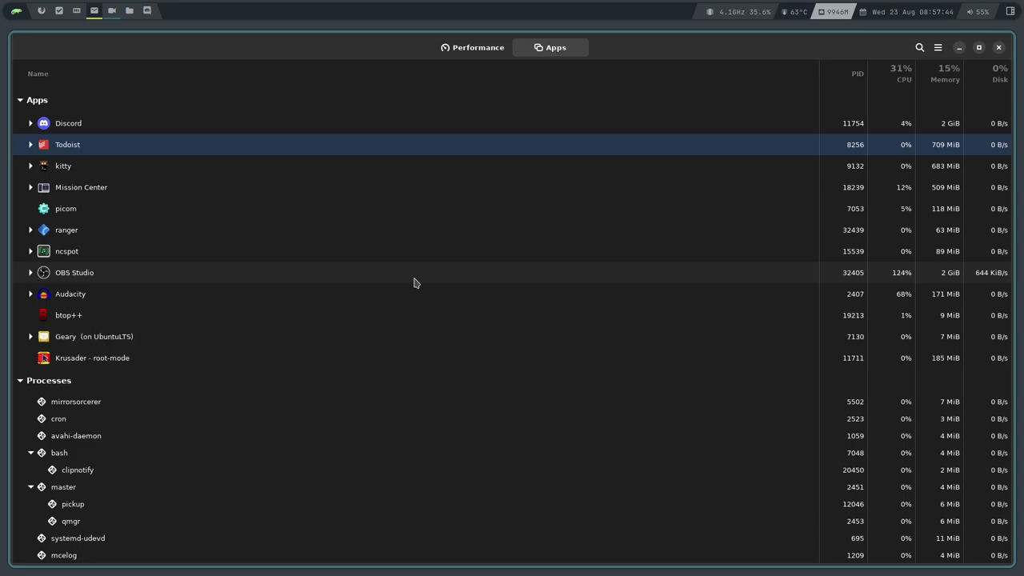
pyautogui.press('F12')
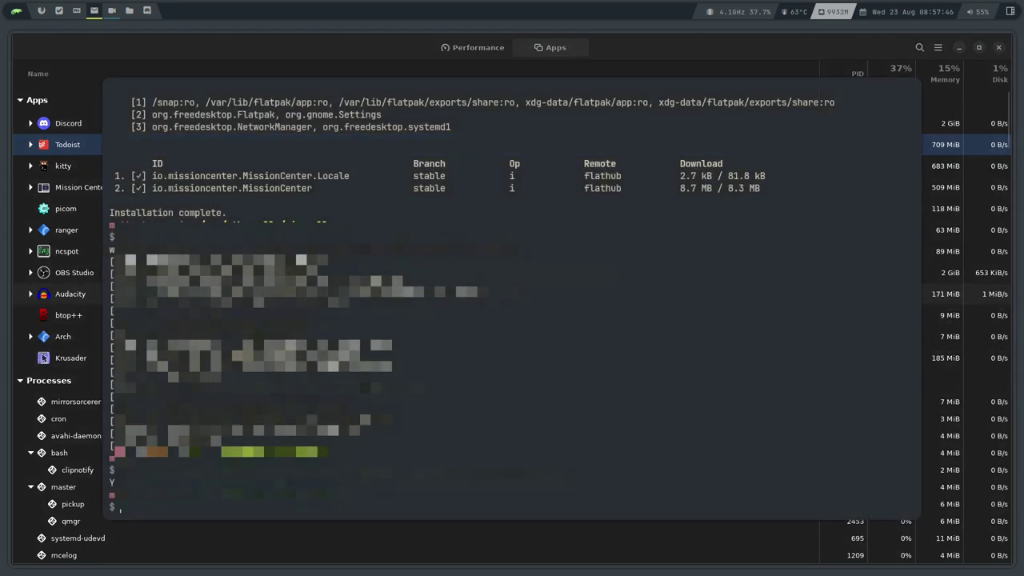
pyautogui.hotkey('ctrl', 'l')
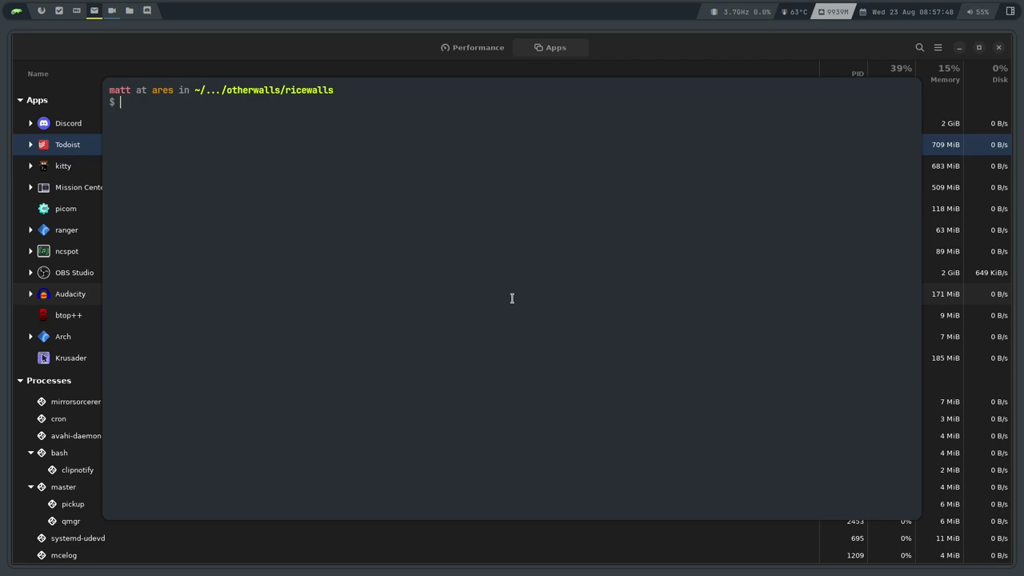
pyautogui.write('distrobox list')
pyautogui.press('Return')
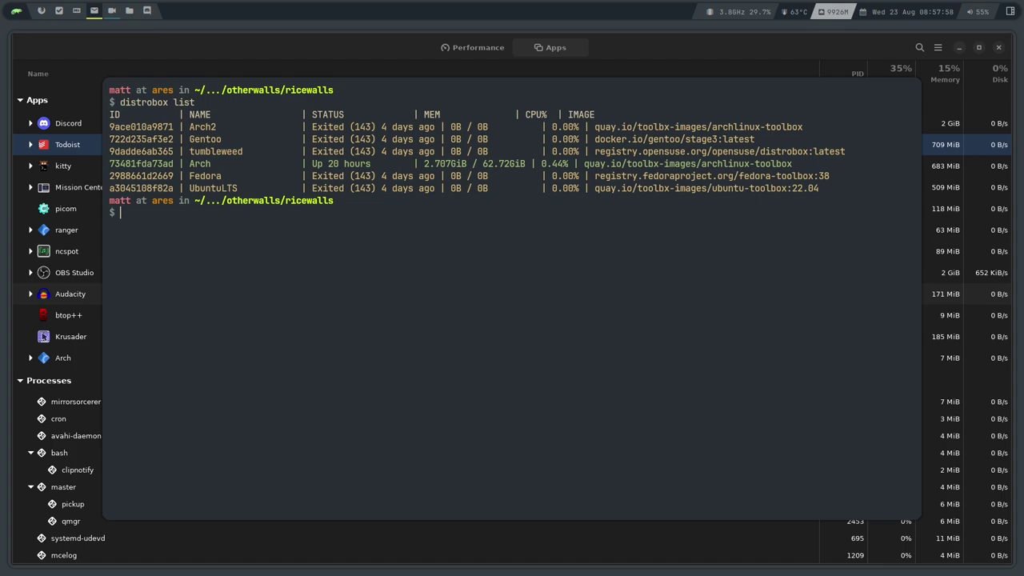
pyautogui.press('F12')
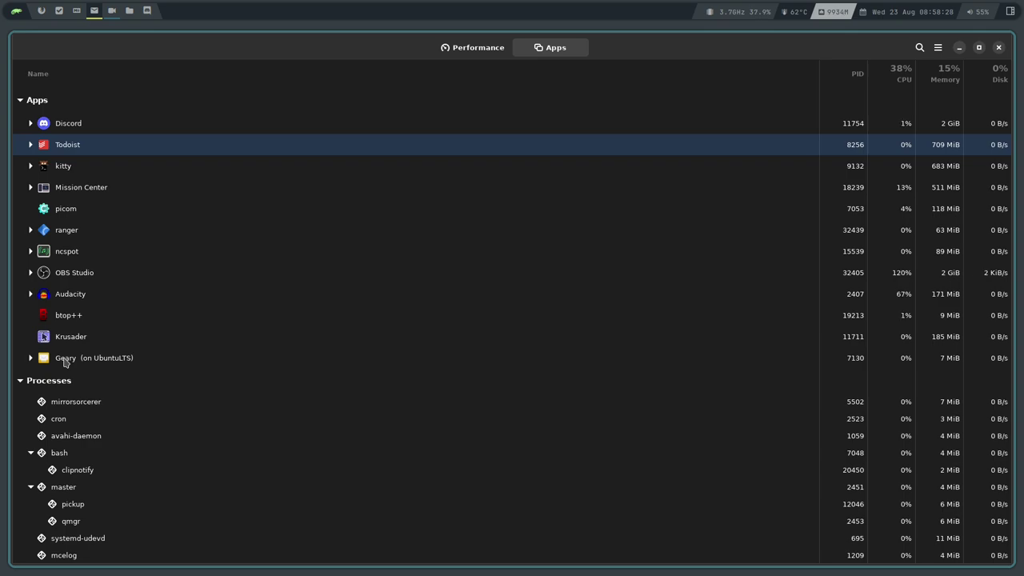
# Sort the apps and processes in turn by CPU, memory, disk and PID, ending with PID in descending order.
pyautogui.click(902, 75)
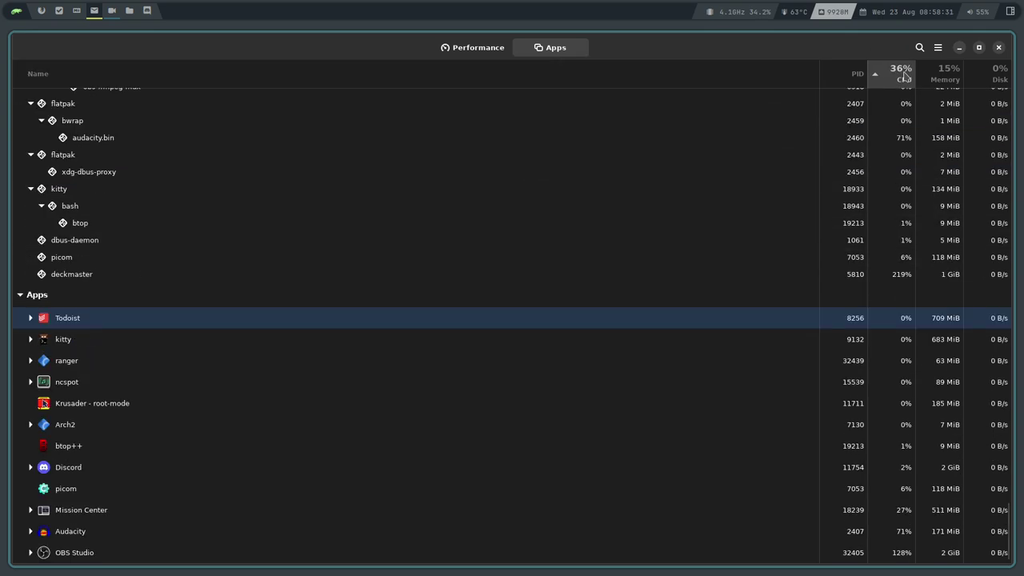
pyautogui.click(902, 75)
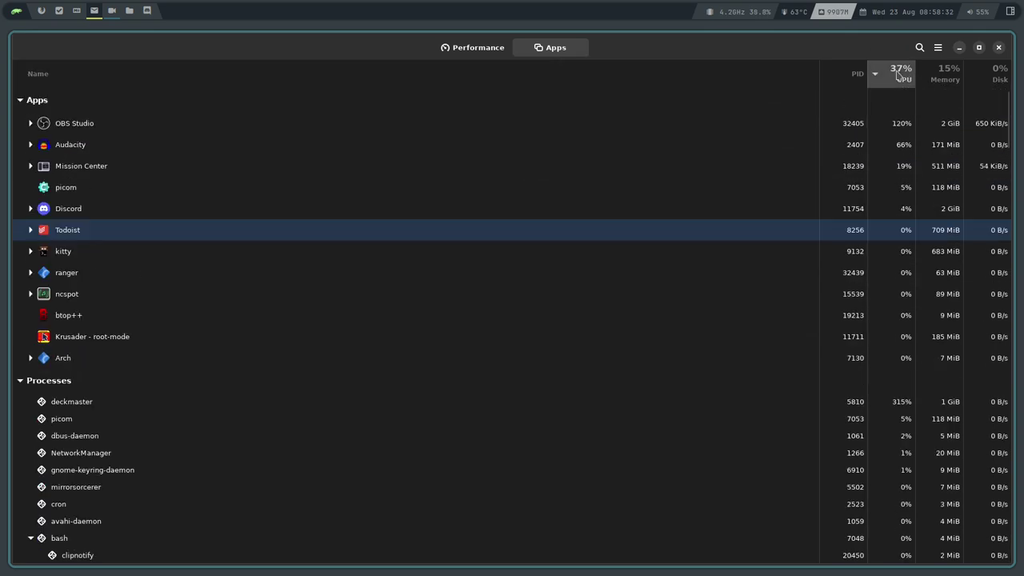
pyautogui.click(948, 78)
pyautogui.click(951, 80)
pyautogui.click(978, 77)
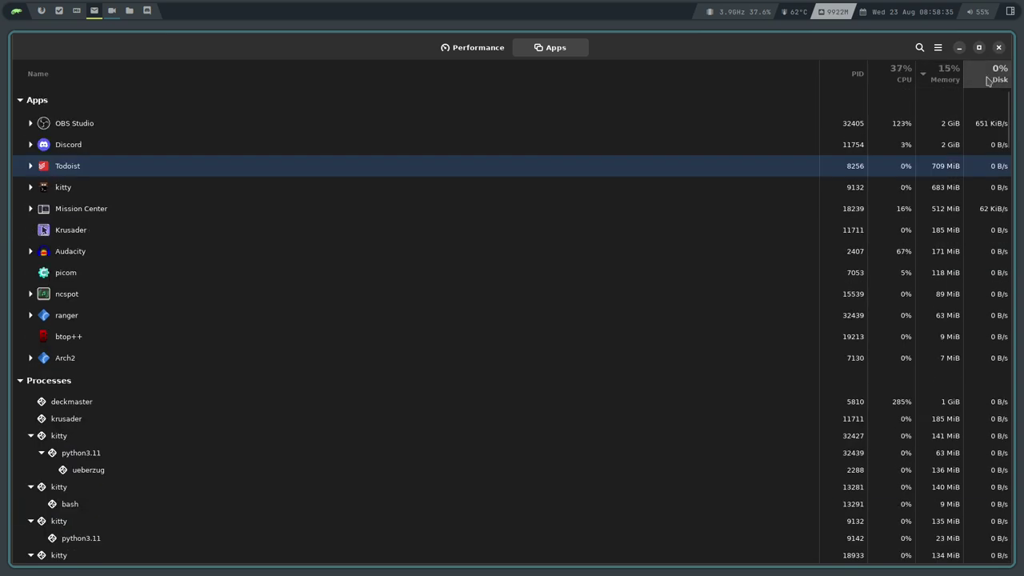
pyautogui.click(976, 78)
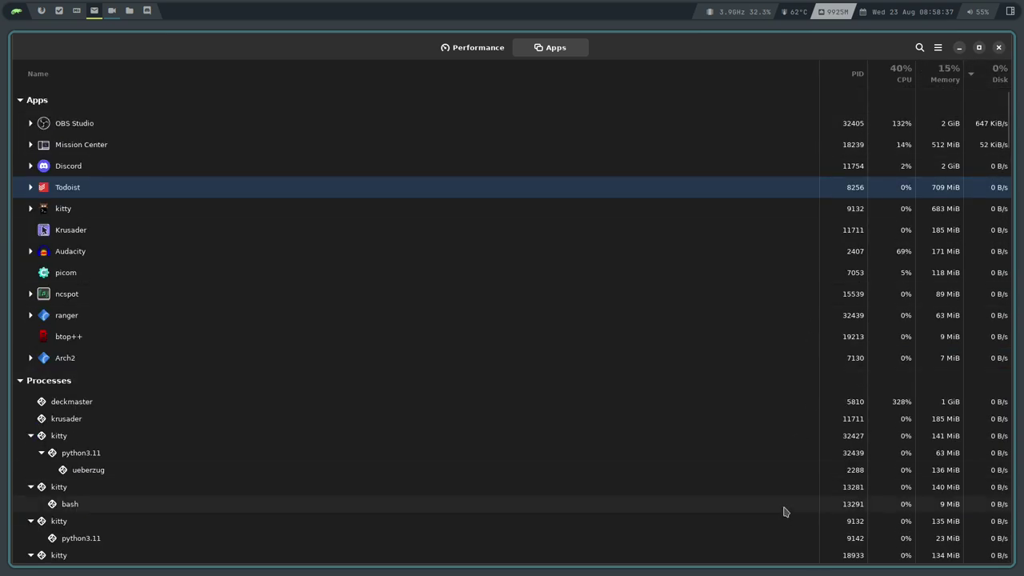
pyautogui.click(858, 76)
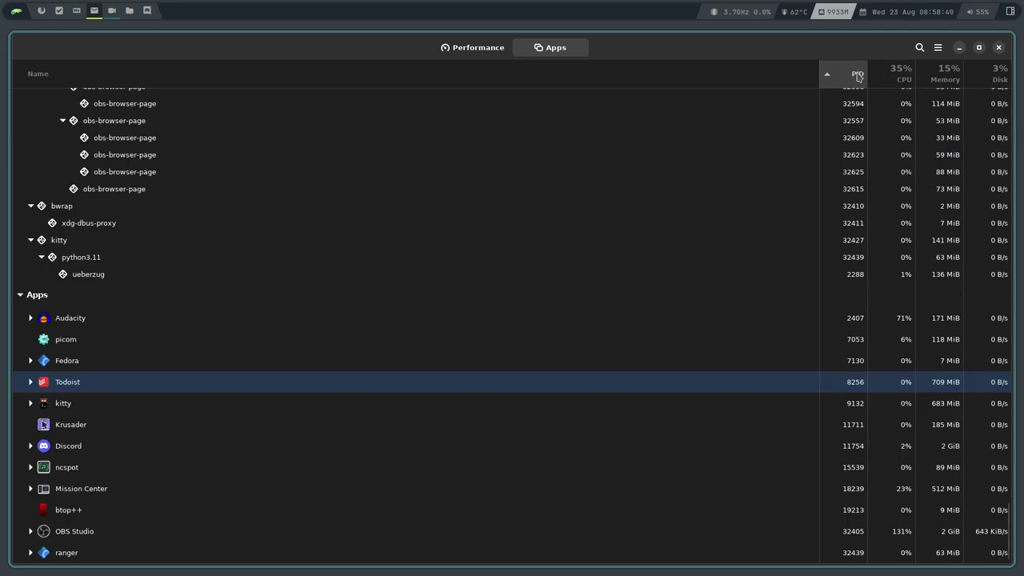
pyautogui.click(858, 76)
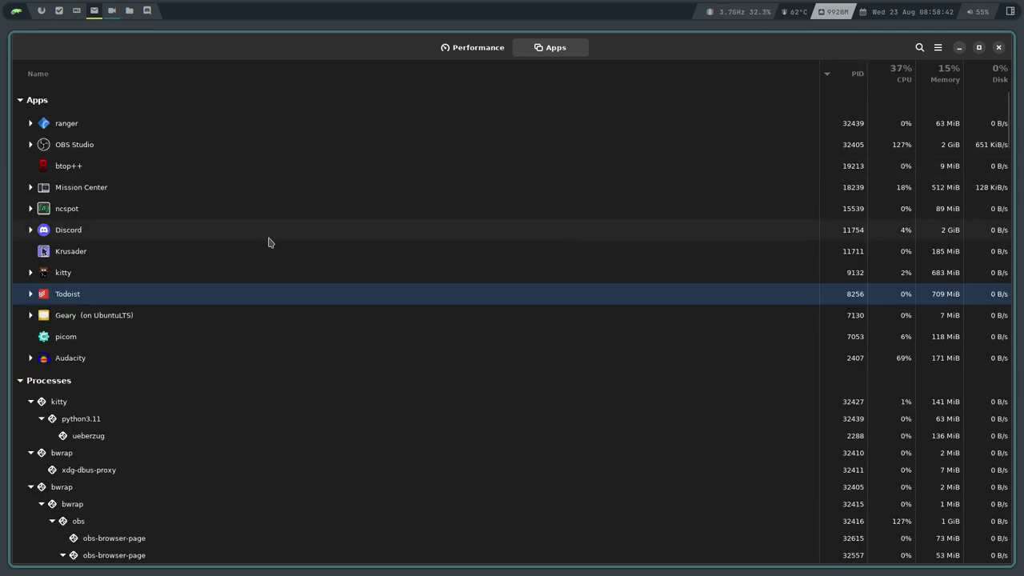
# Show the stop options for the ncspot app and dismiss them without stopping it.
pyautogui.rightClick(72, 212)
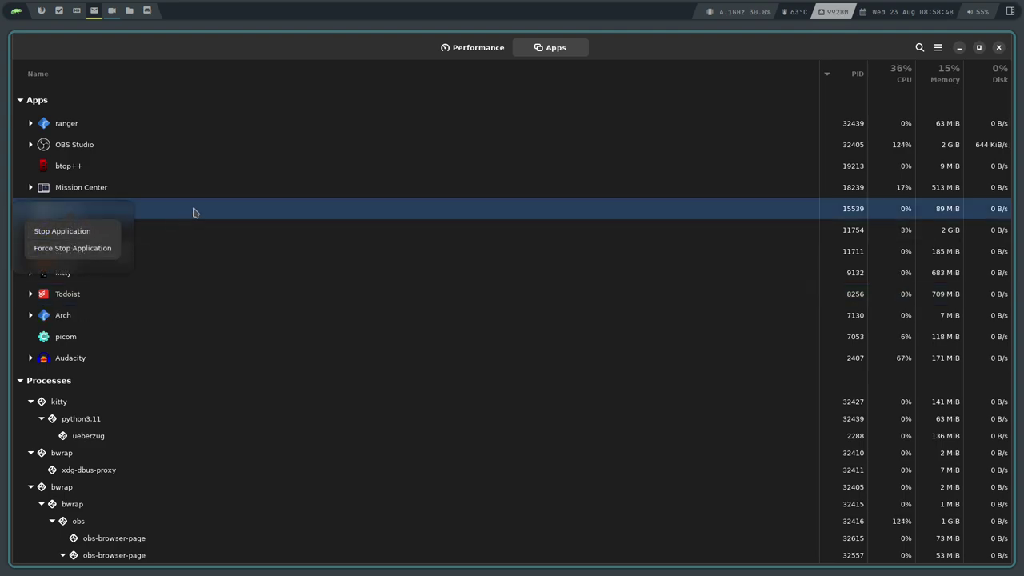
pyautogui.click(222, 209)
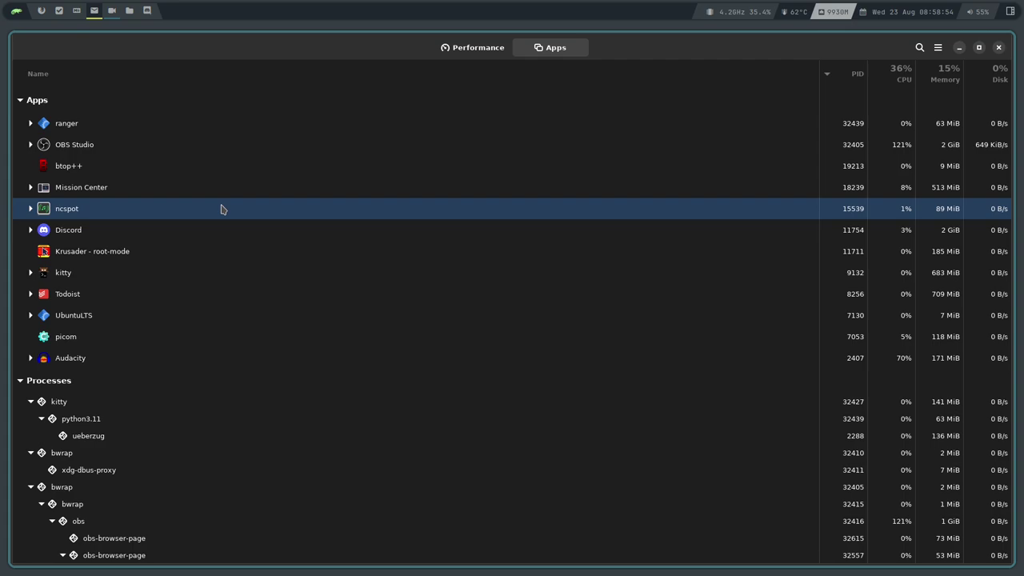
# Run htop in the drop-down terminal and open the kill signal list for the main deckmaster process.
pyautogui.press('F12')
pyautogui.hotkey('ctrl', 'l')
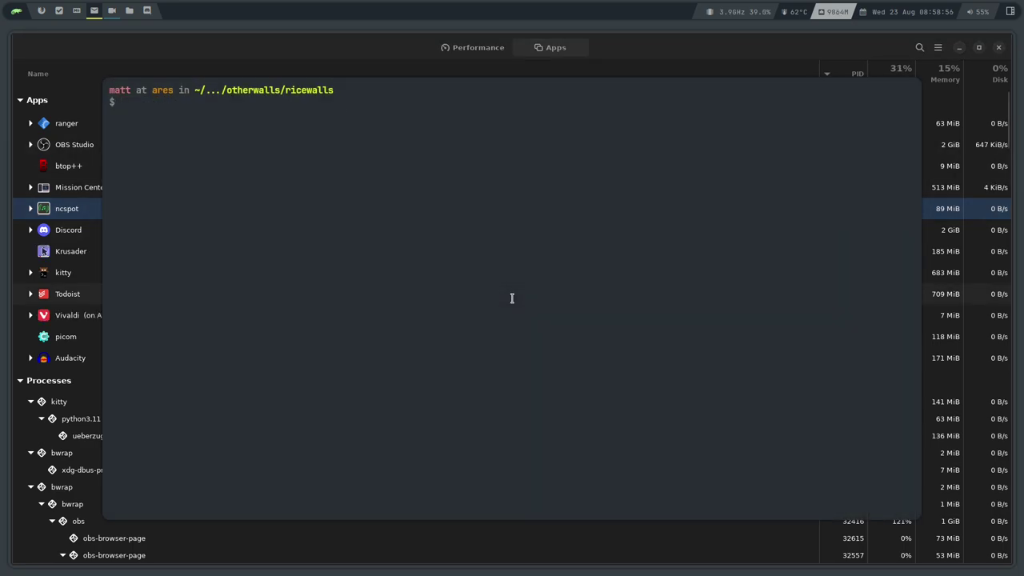
pyautogui.write('htop')
pyautogui.press('Return')
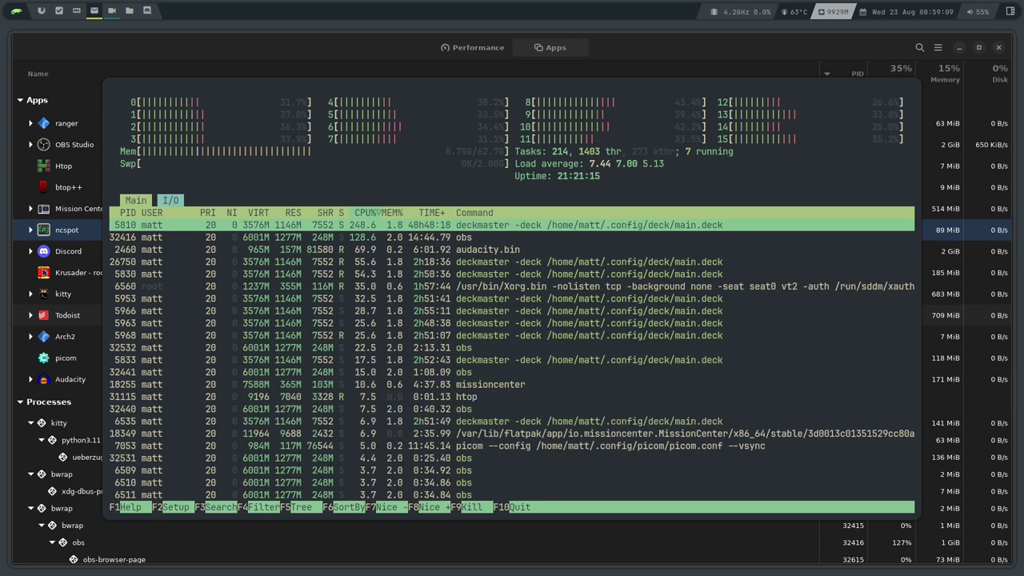
pyautogui.press('F9')
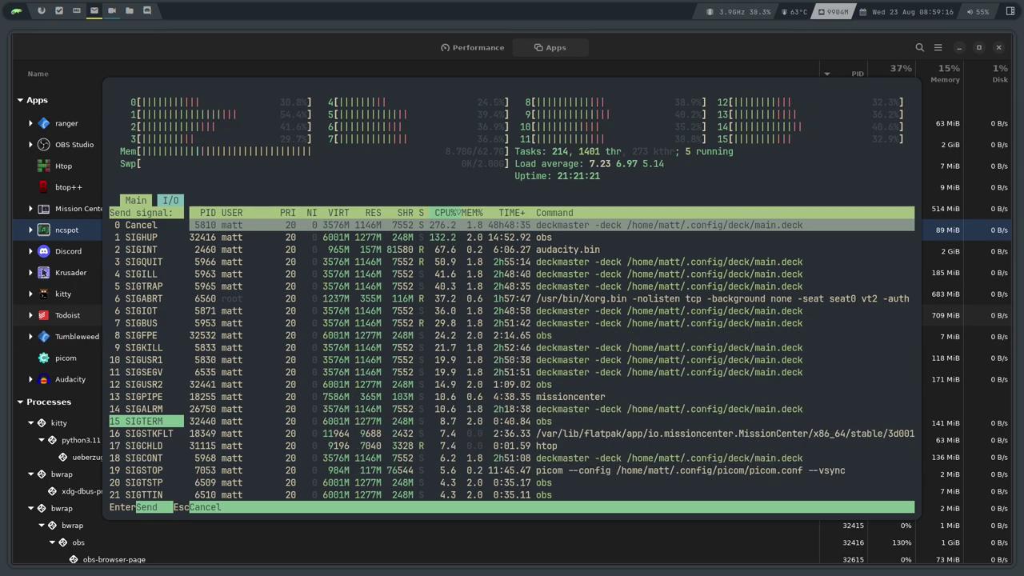
pyautogui.press('q')
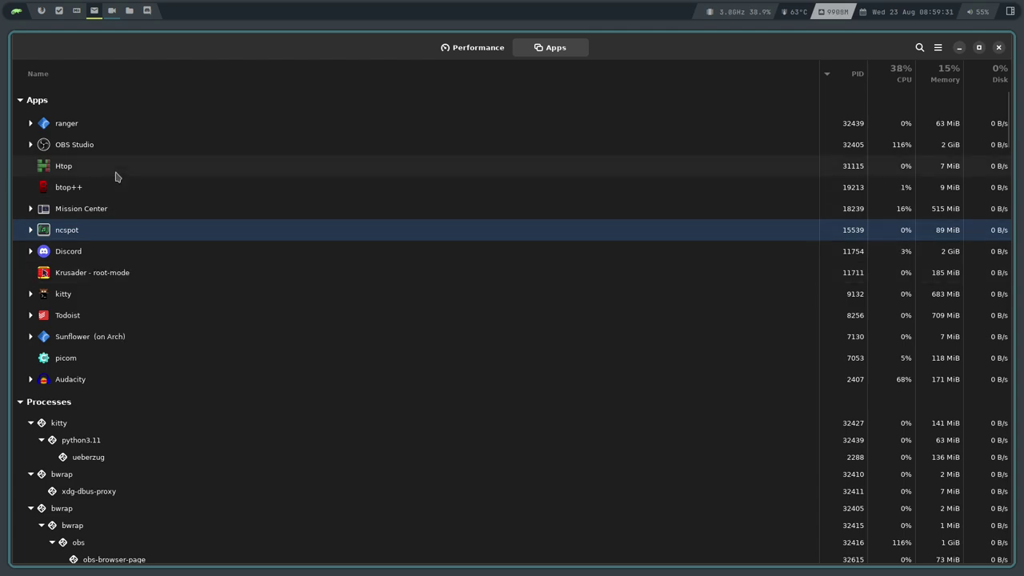
# Collapse the containerd-shim group in the process tree and return to the start of the apps list.
pyautogui.scroll(-2, 115, 176)
pyautogui.scroll(-2, 115, 176)
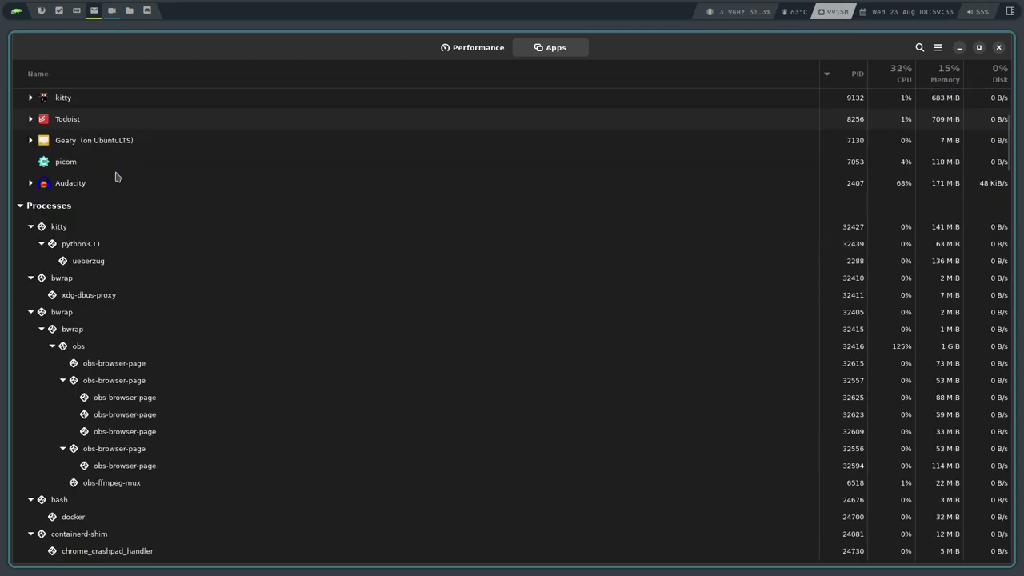
pyautogui.scroll(-2, 115, 176)
pyautogui.scroll(-3, 116, 176)
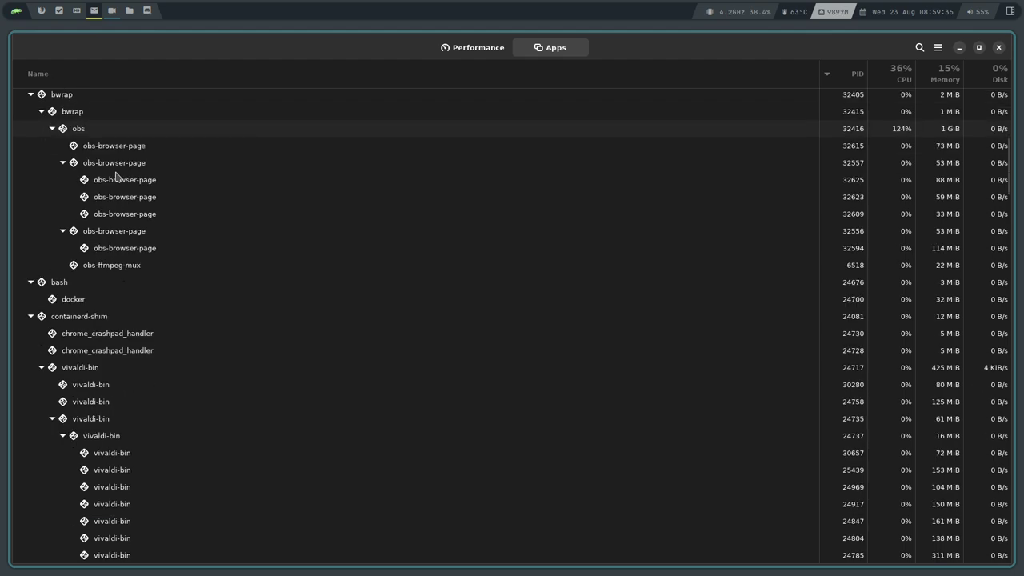
pyautogui.click(31, 316)
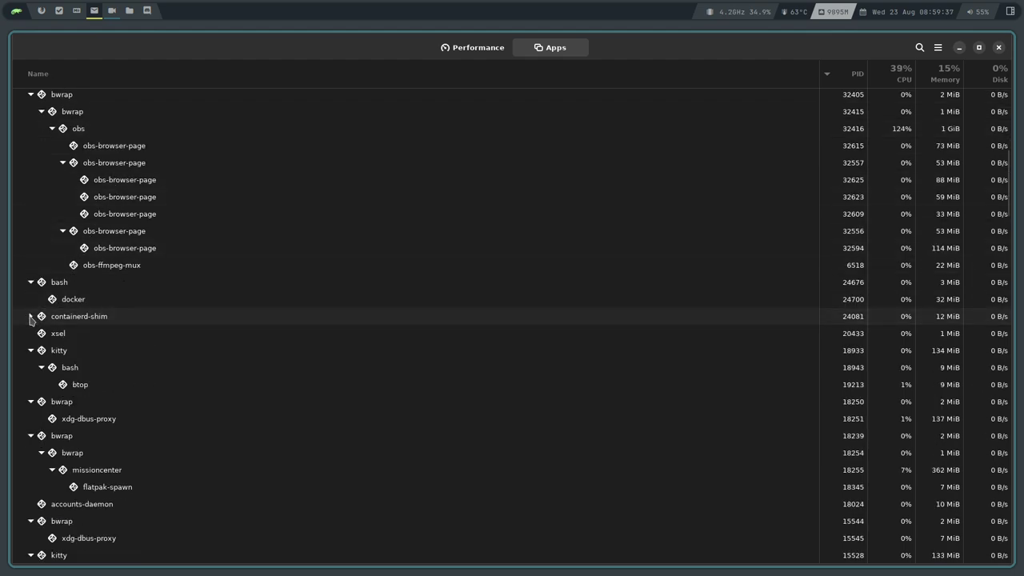
pyautogui.scroll(-3, 36, 322)
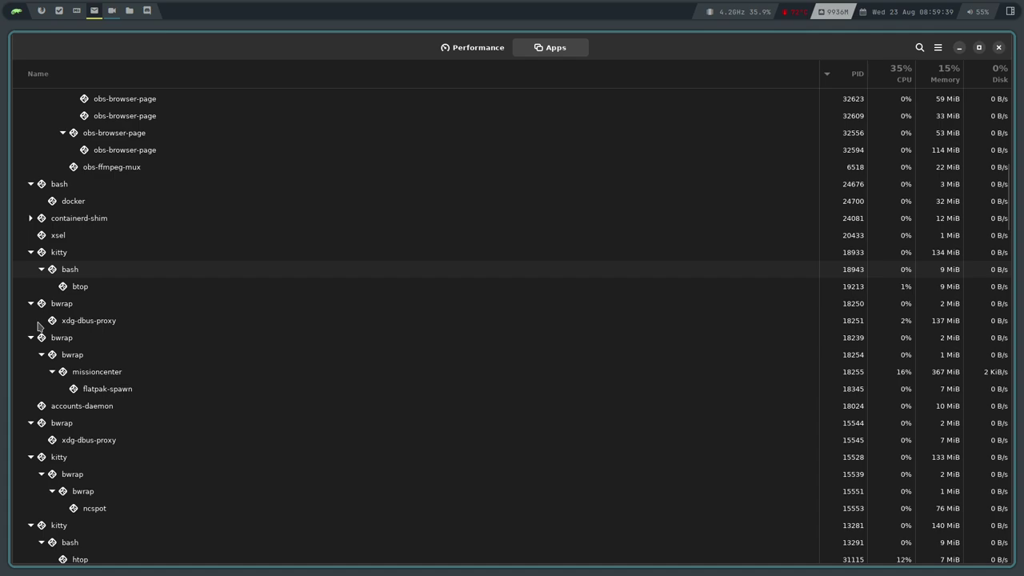
pyautogui.scroll(15, 37, 320)
pyautogui.click(36, 229)
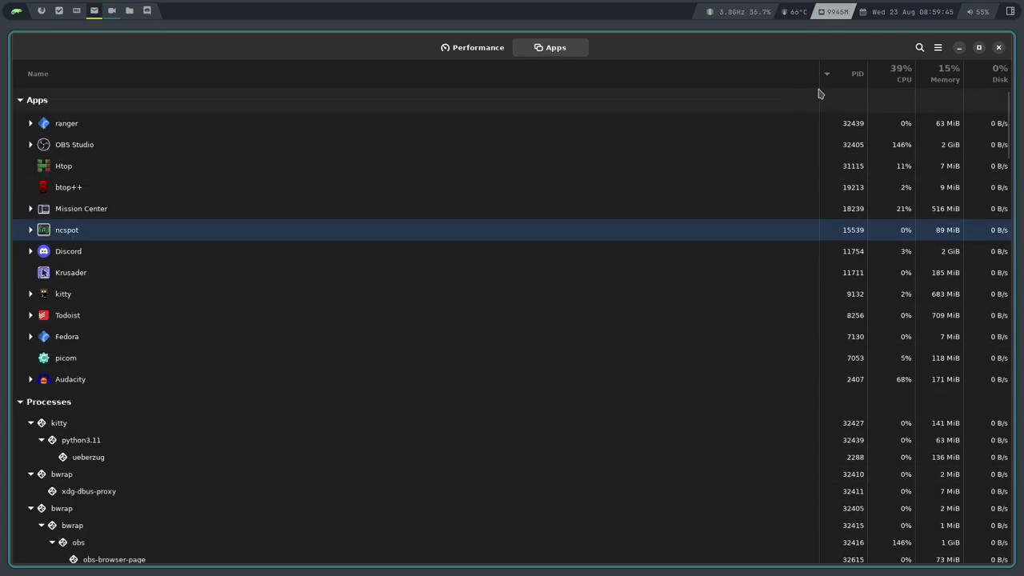
# Sort the apps and processes by CPU usage in descending order.
pyautogui.scroll(-9, 814, 208)
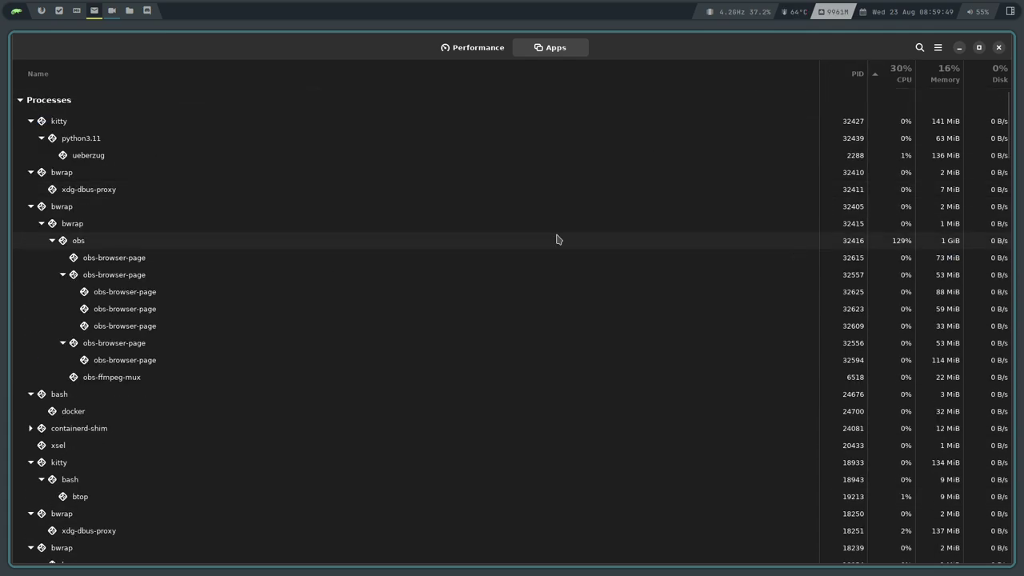
pyautogui.scroll(-9, 558, 239)
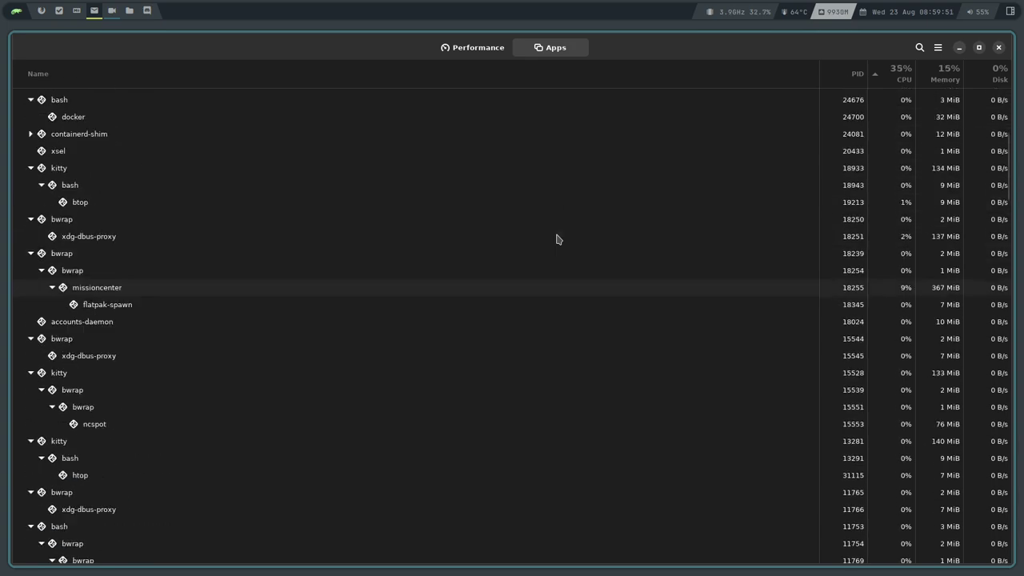
pyautogui.click(888, 76)
pyautogui.scroll(15, 902, 207)
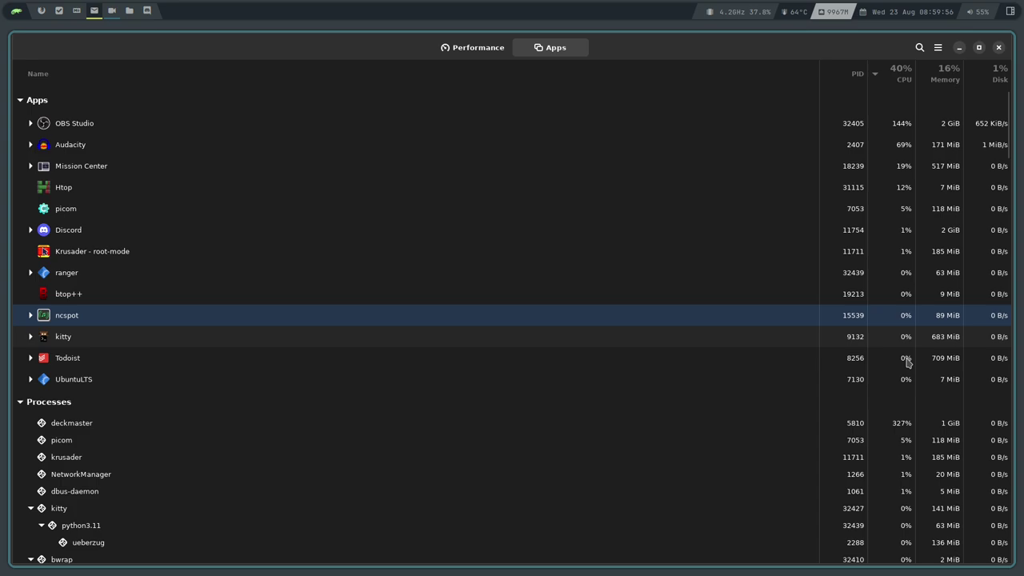
# Force stop the deckmaster process.
pyautogui.click(94, 424)
pyautogui.rightClick(94, 424)
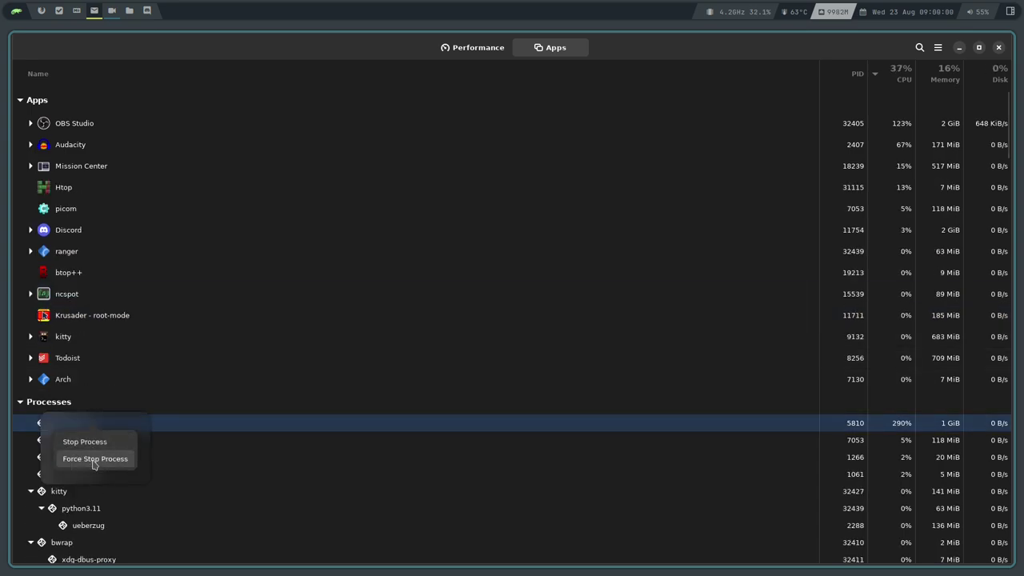
pyautogui.click(93, 460)
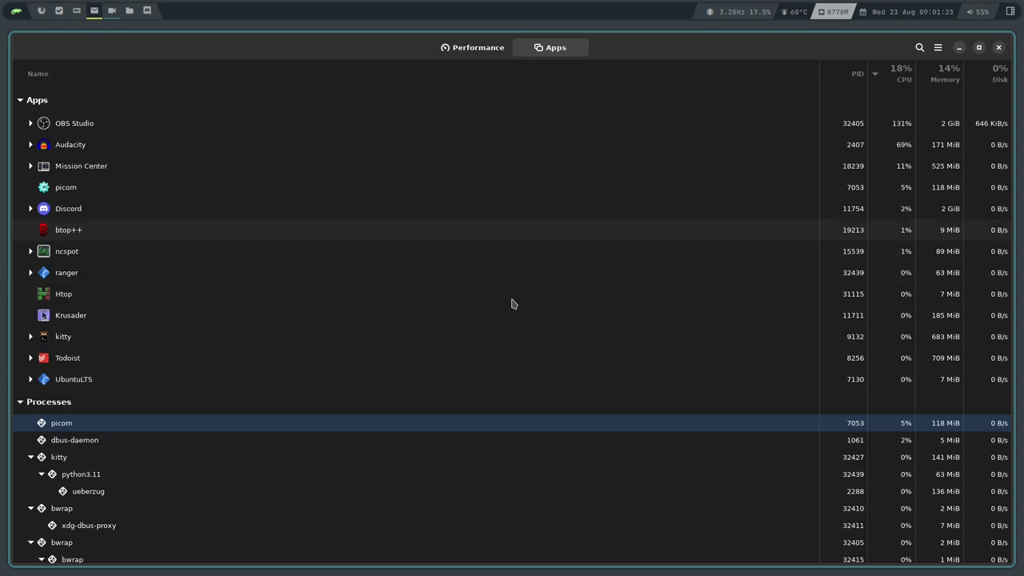
# Review the GPU 0 performance graphs and the running apps list once more, ending on the performance view.
pyautogui.click(479, 47)
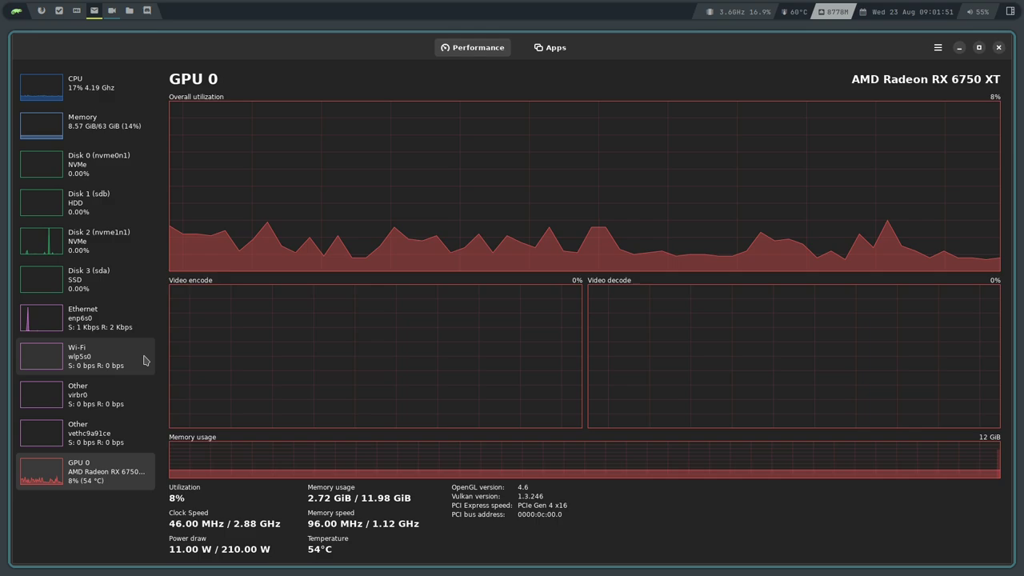
pyautogui.click(553, 50)
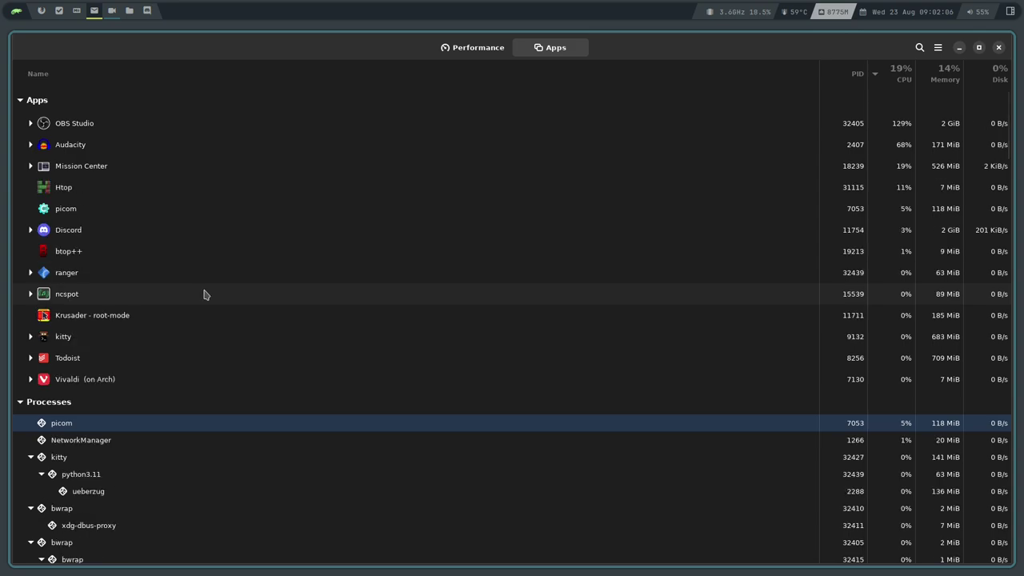
pyautogui.click(469, 50)
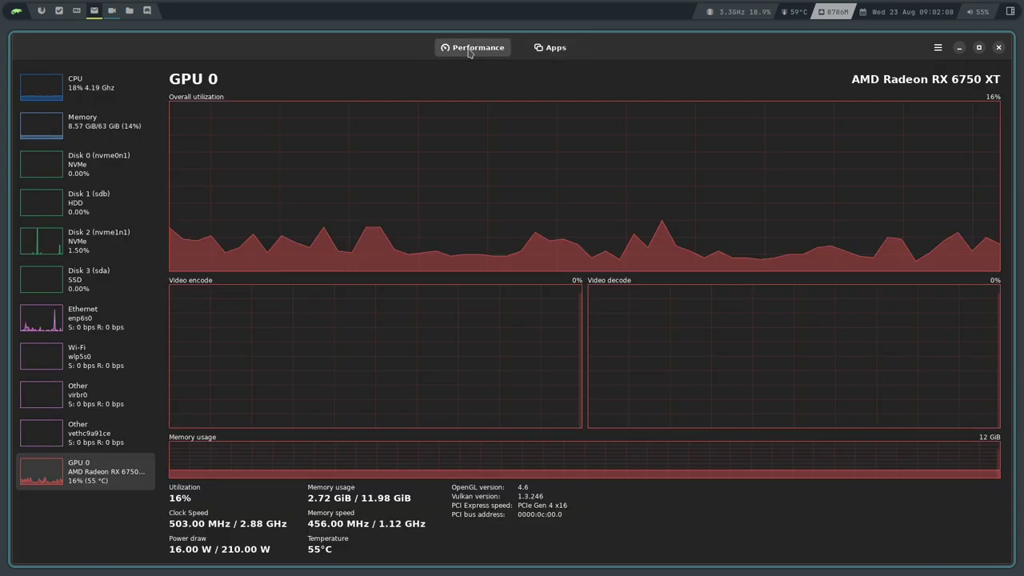